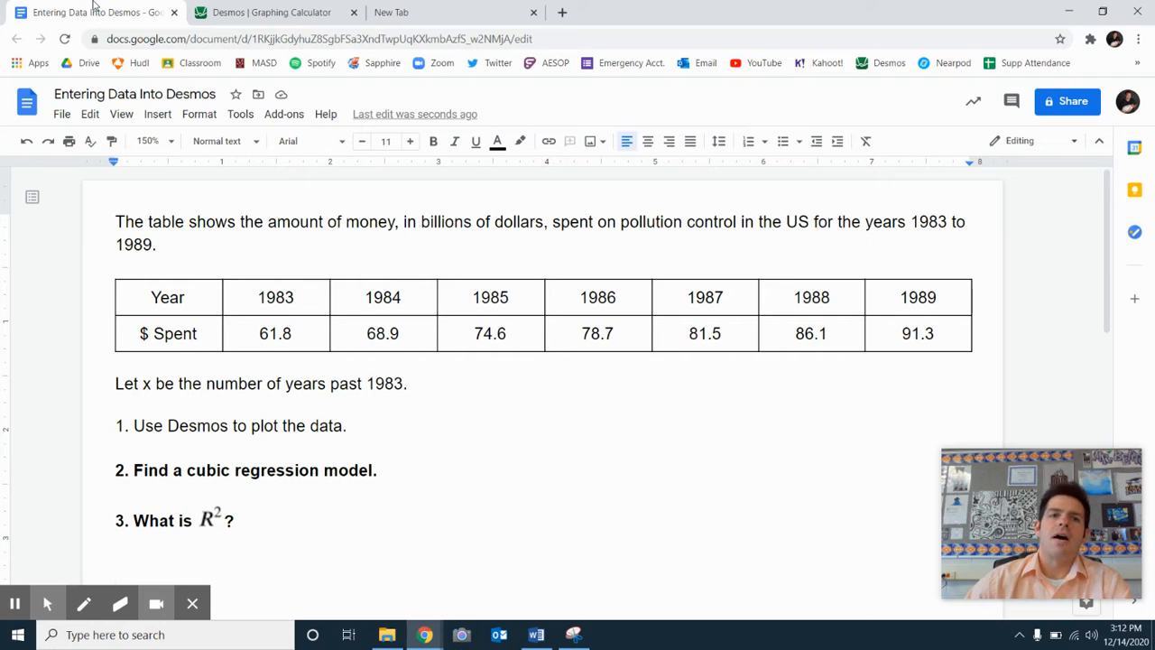
Switch to the Desmos graphing calculator and enter the regression y₁ ~ ax₁ as a new expression below the data table.
left_click(253, 15)
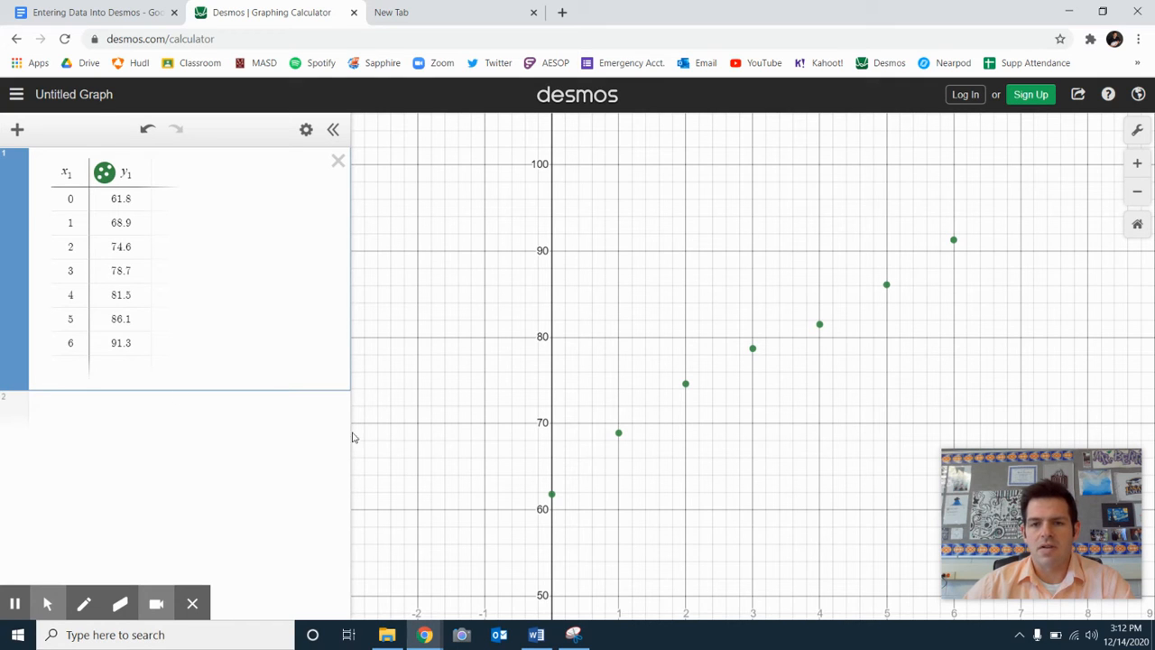
left_click(203, 418)
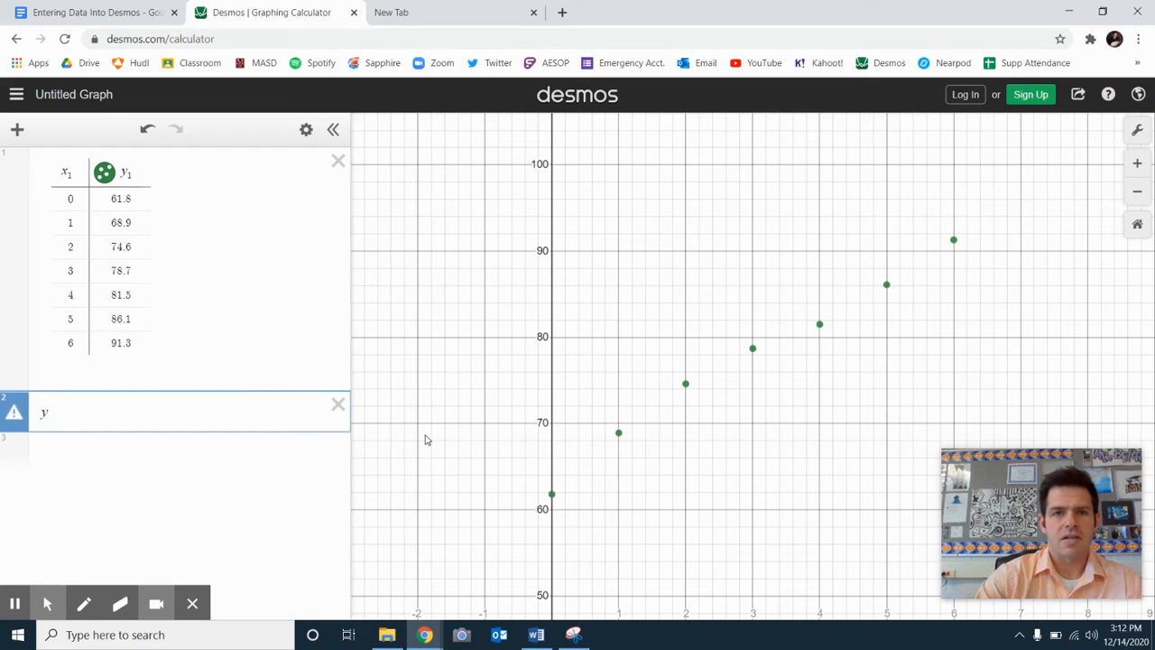
type("1")
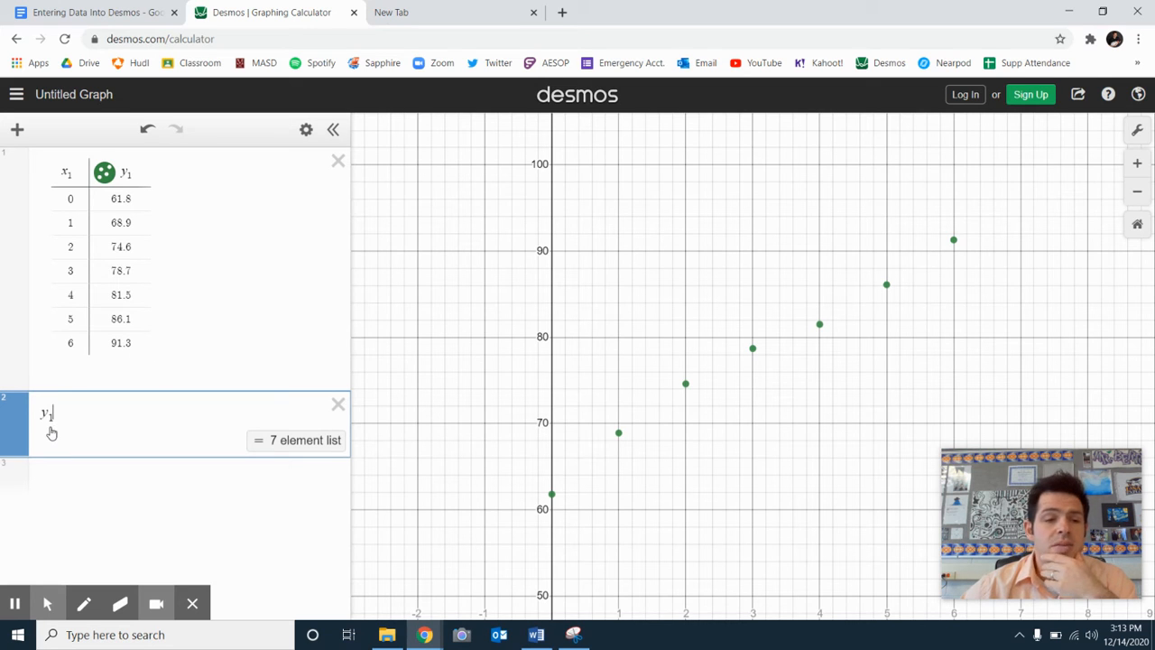
double_click(135, 172)
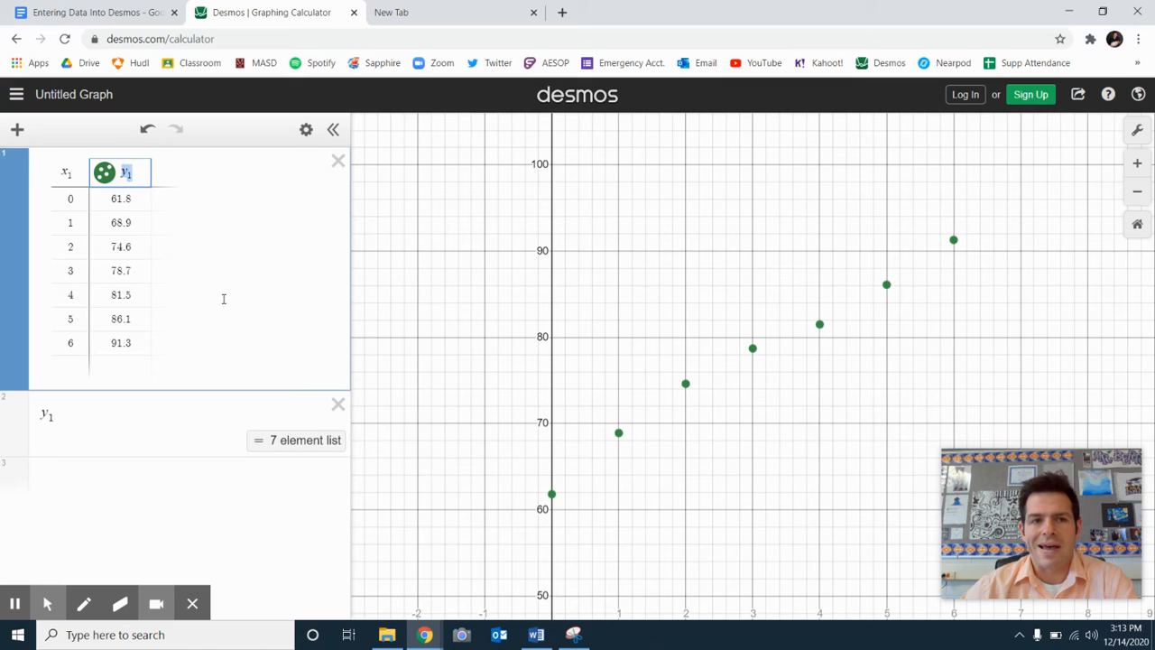
left_click(88, 417)
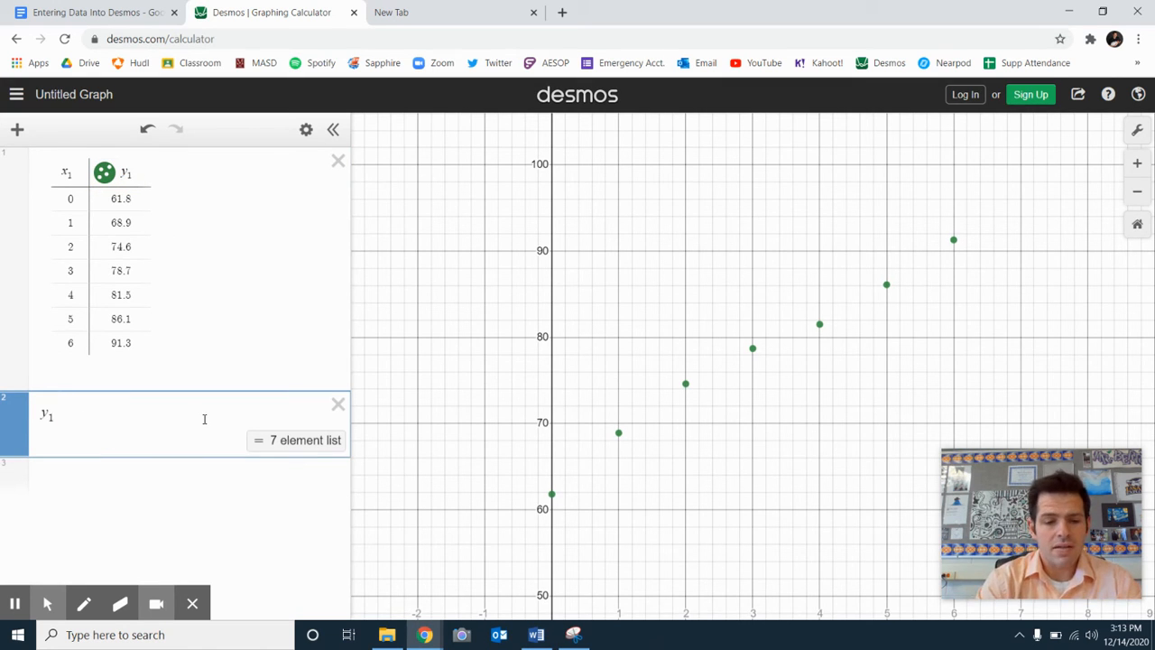
type("~")
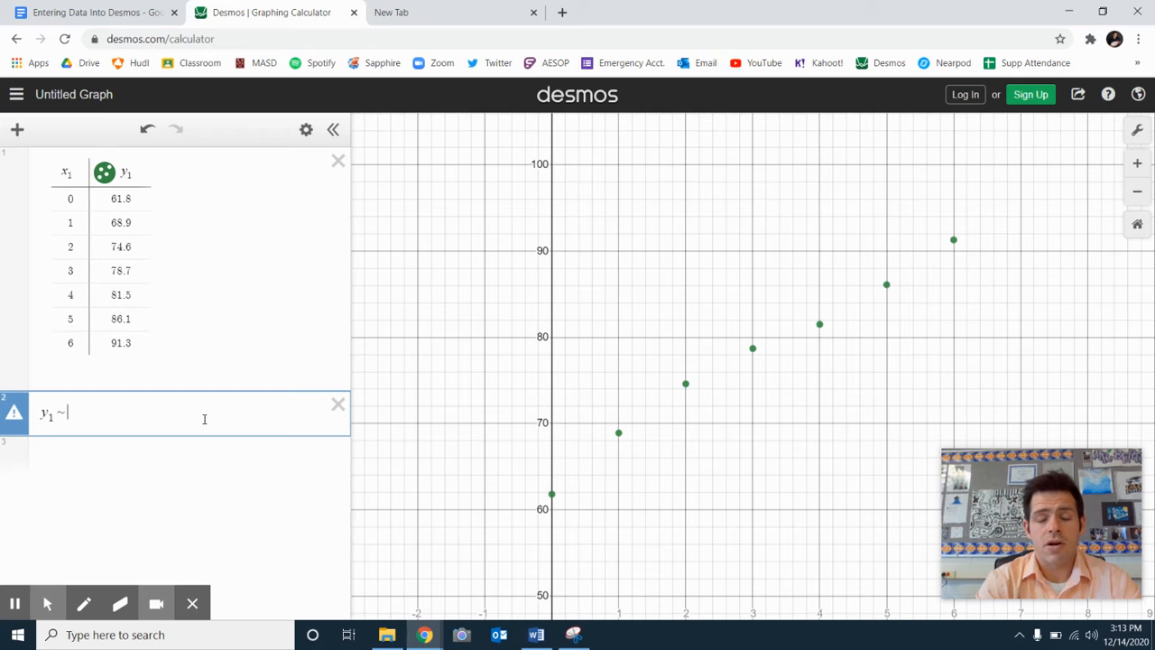
type("d")
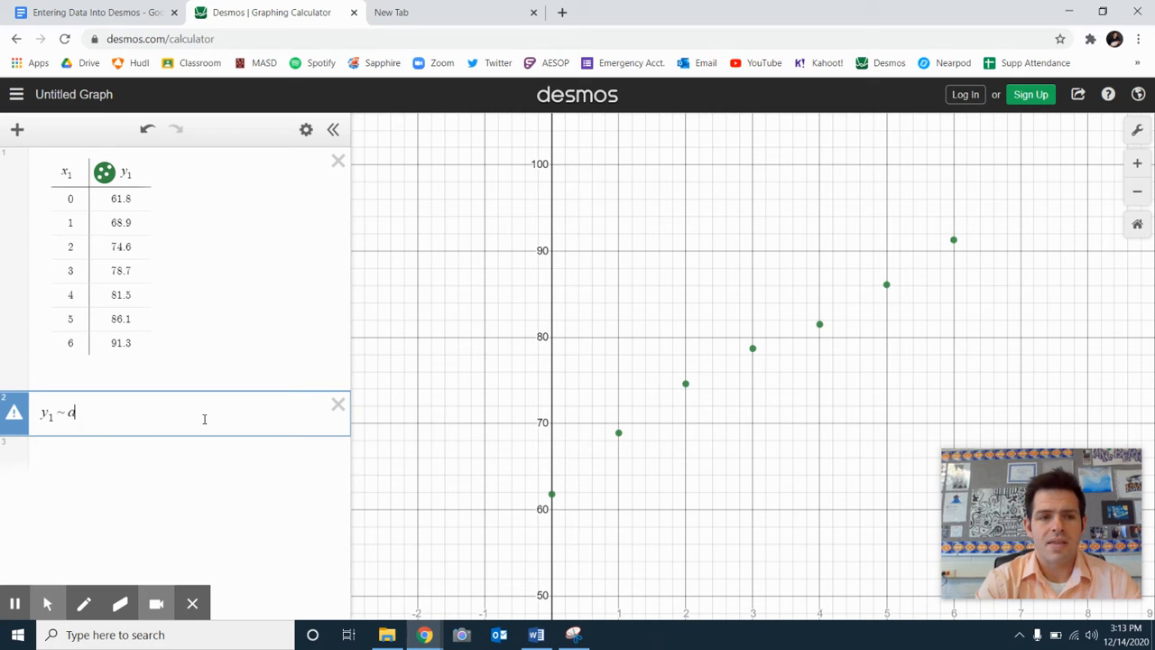
type("x1")
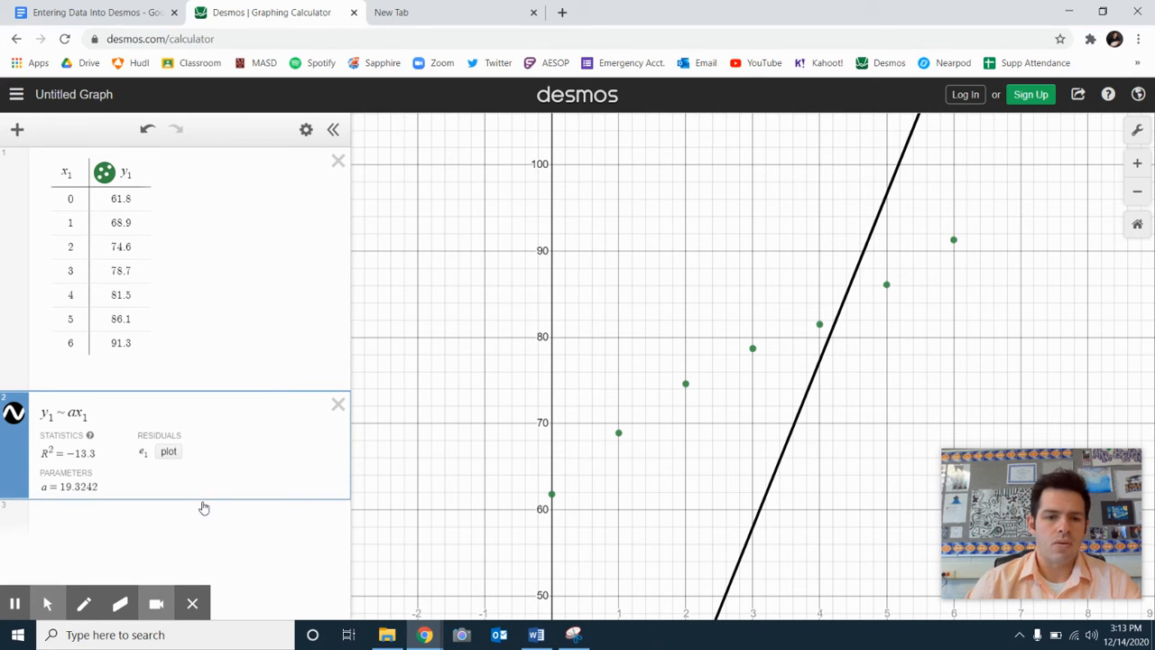
Raise x₁ to the power of 3 in the regression expression, making it y₁ ~ ax₁³.
left_click(190, 603)
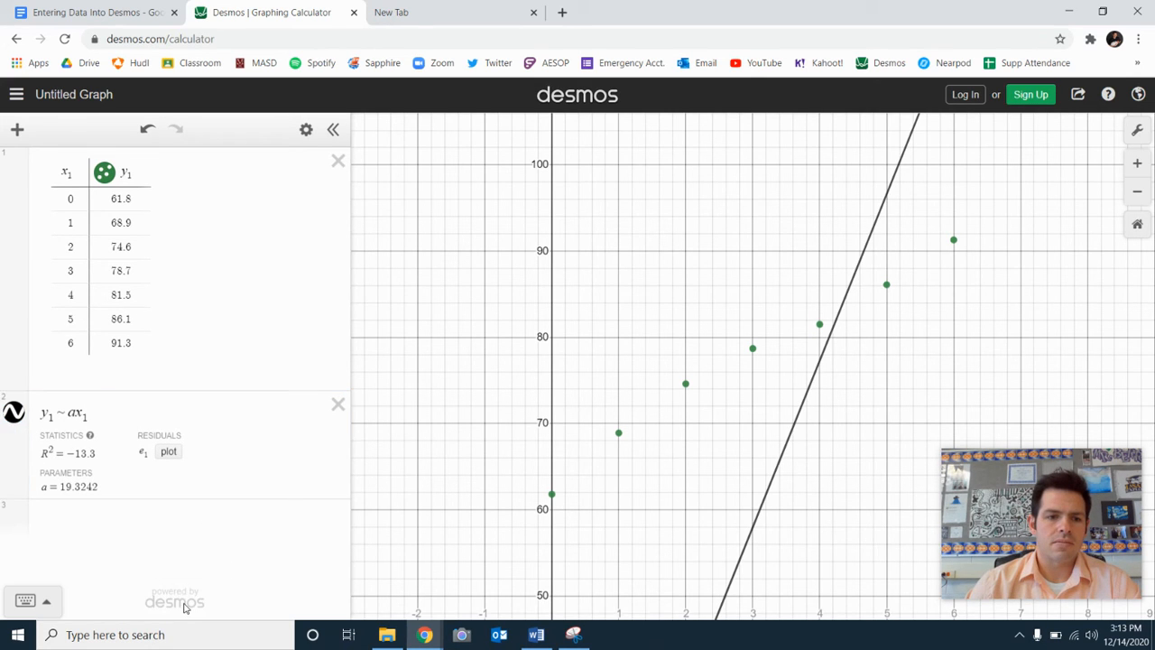
left_click(43, 608)
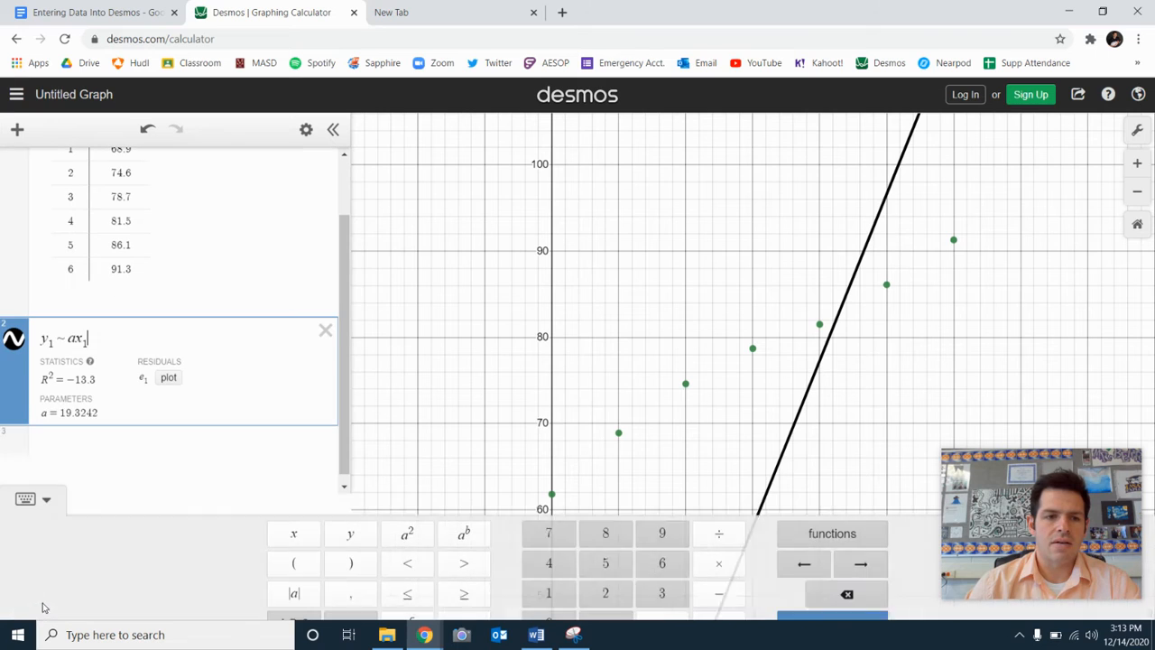
left_click(463, 514)
type("3")
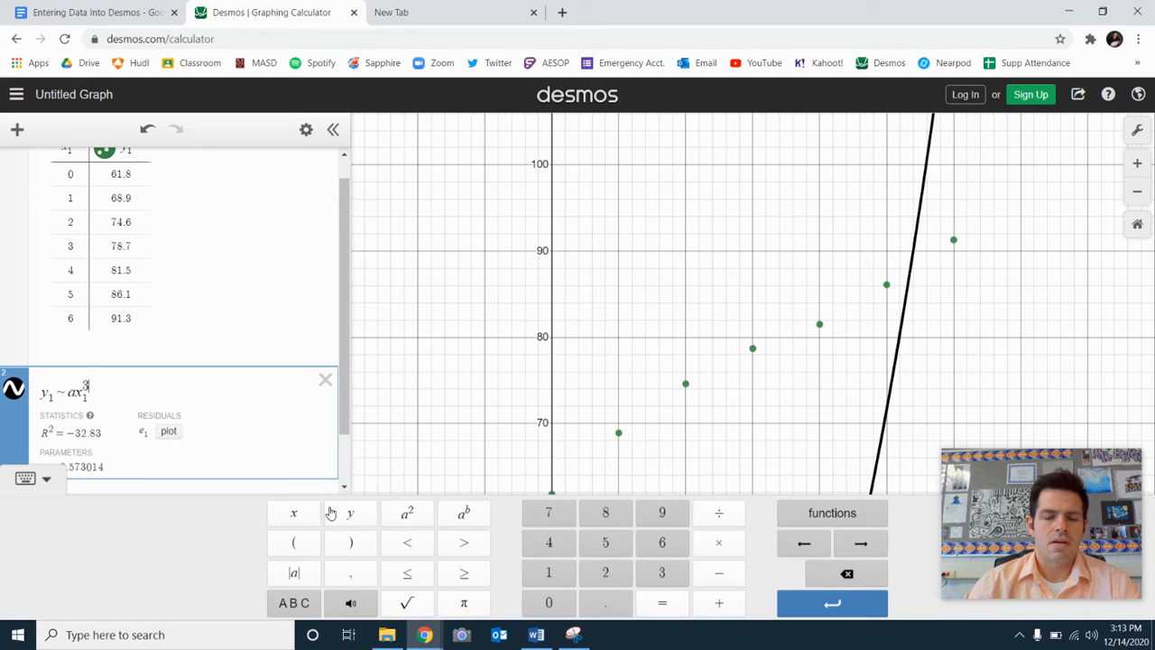
scroll(225, 261, "up", 1)
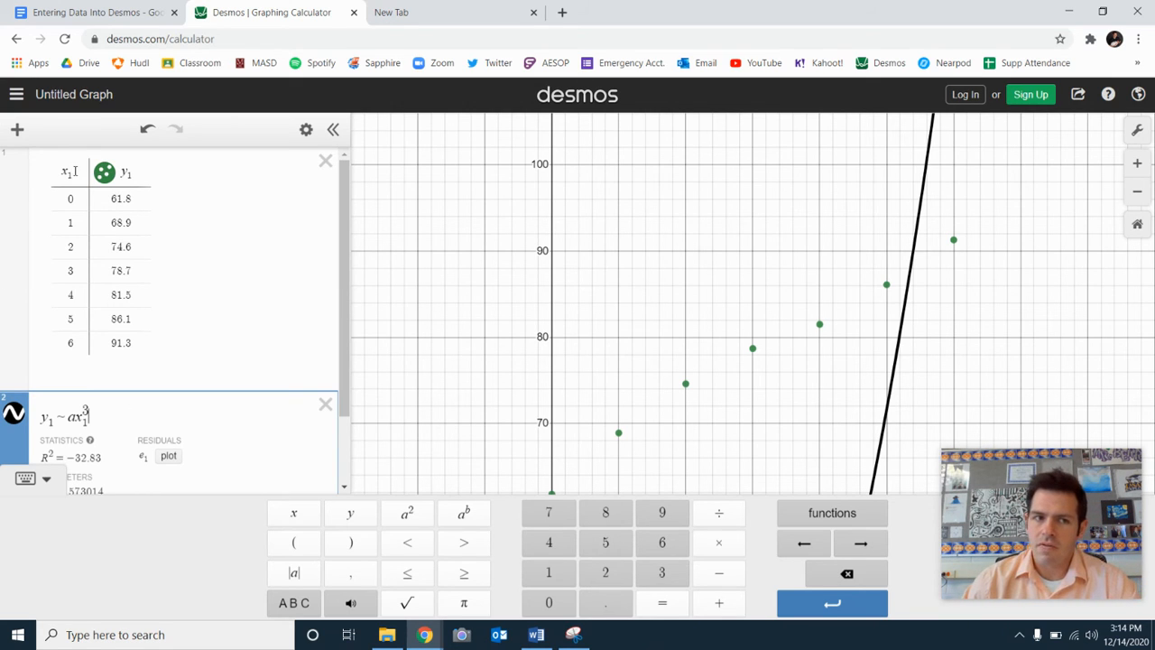
left_click_drag(73, 172, 45, 174)
left_click(162, 406)
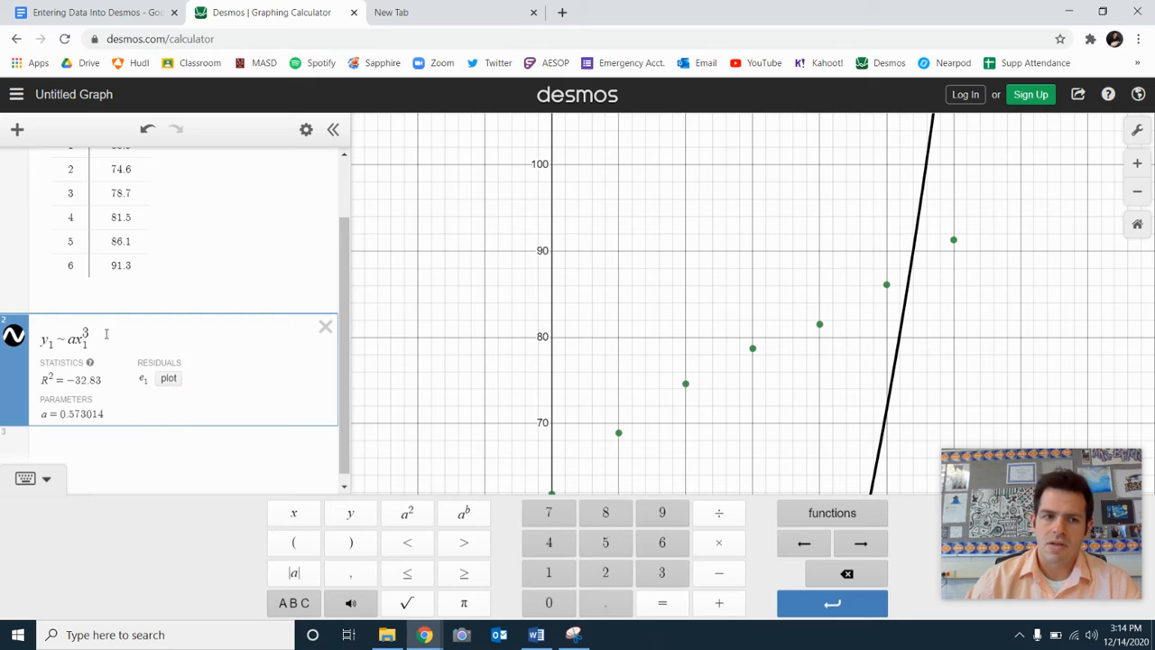
Complete the cubic regression model by adding the terms + bx₁² + cx₁ + d.
type("+ b")
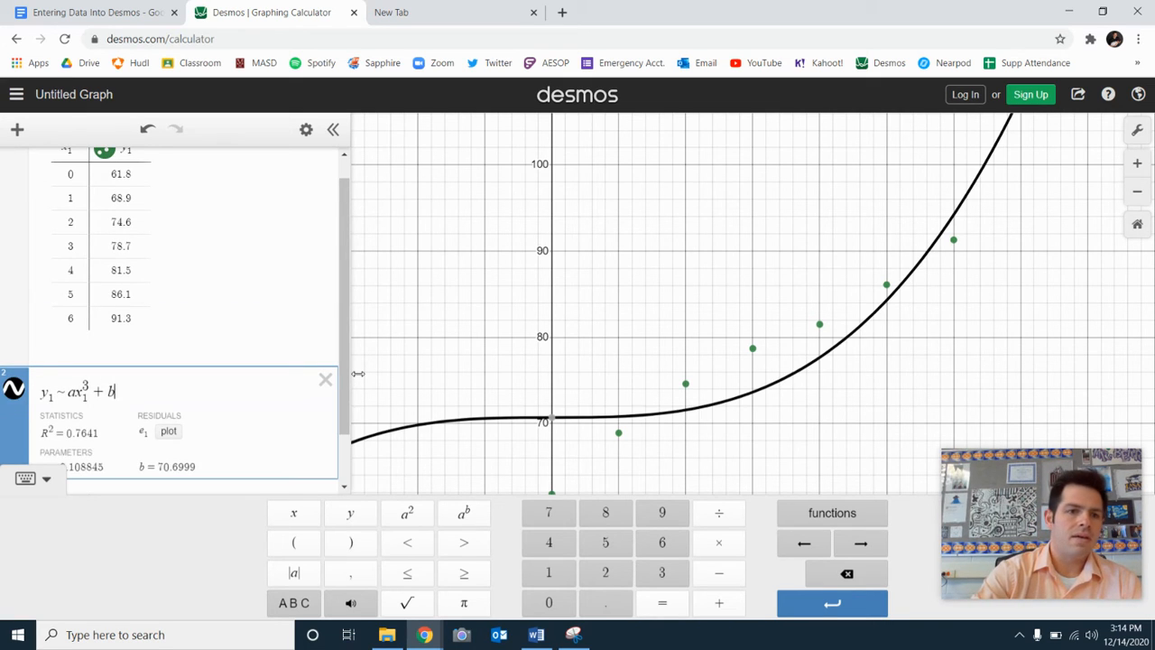
type("x1")
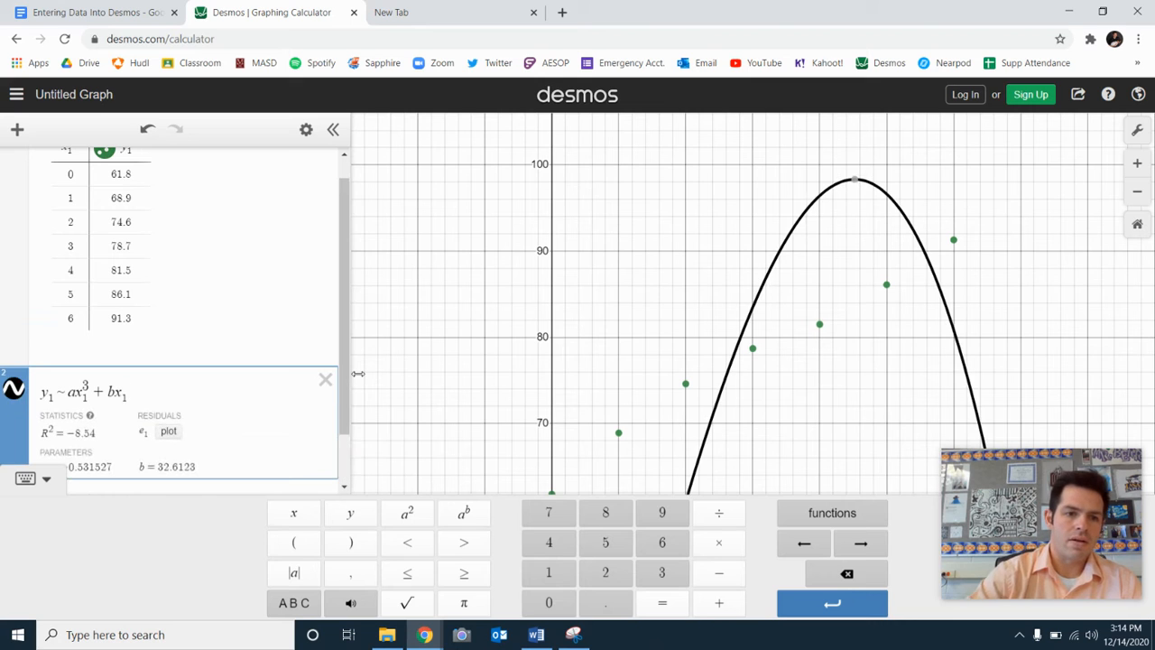
left_click(417, 514)
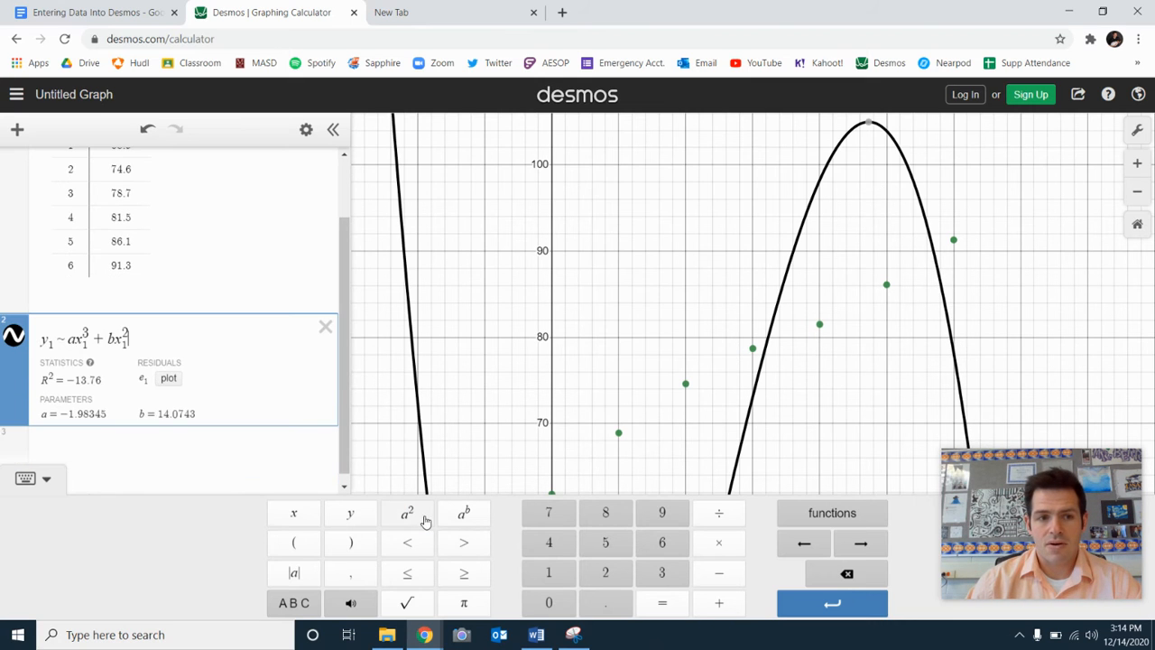
type("+")
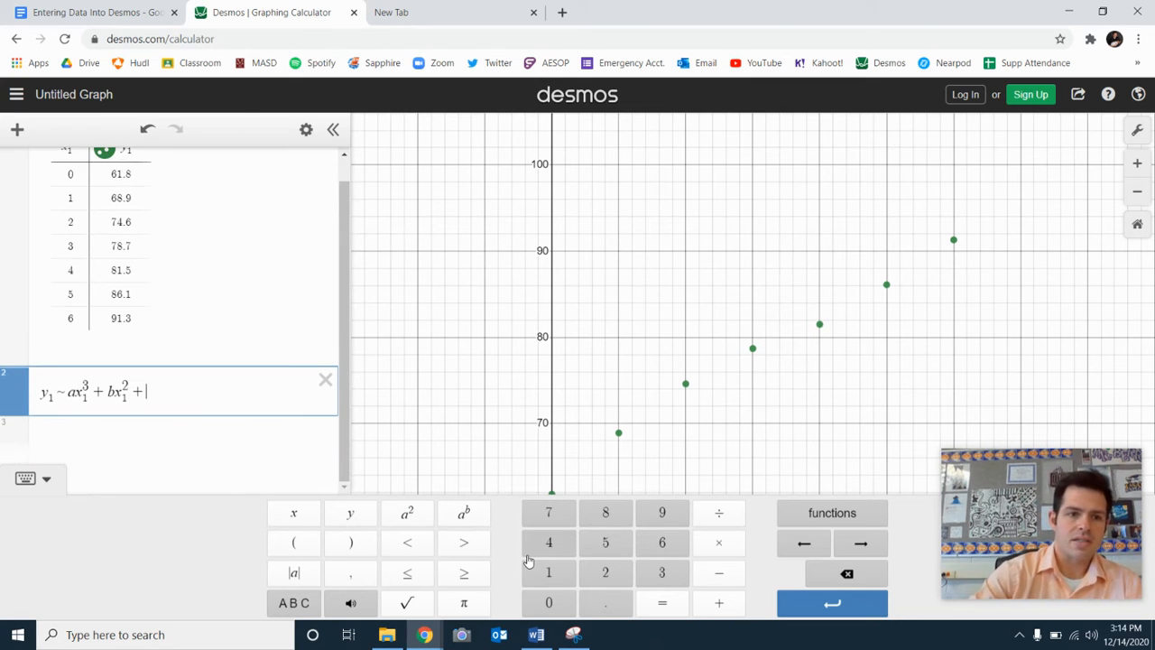
type("cx")
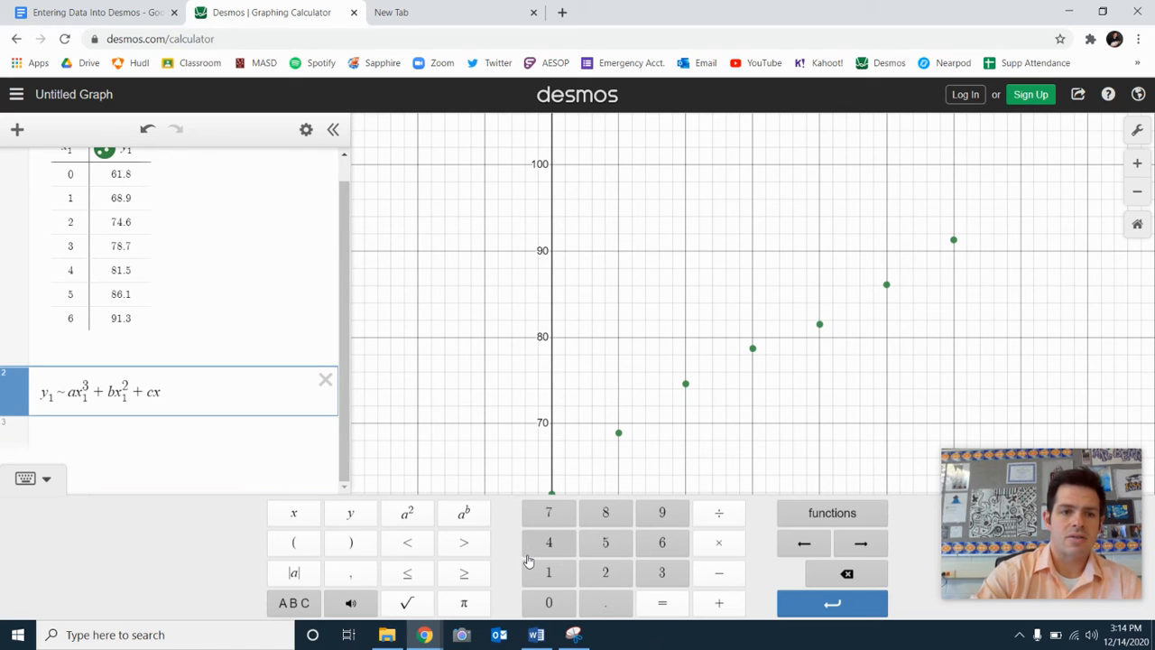
type("_1")
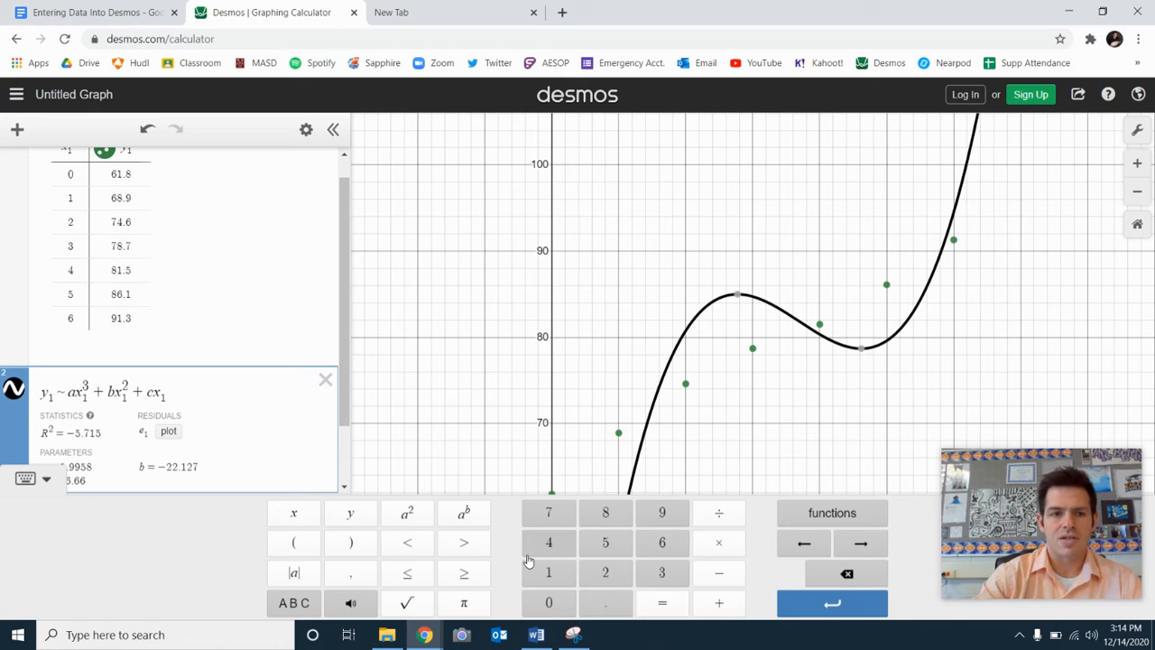
type("+ ")
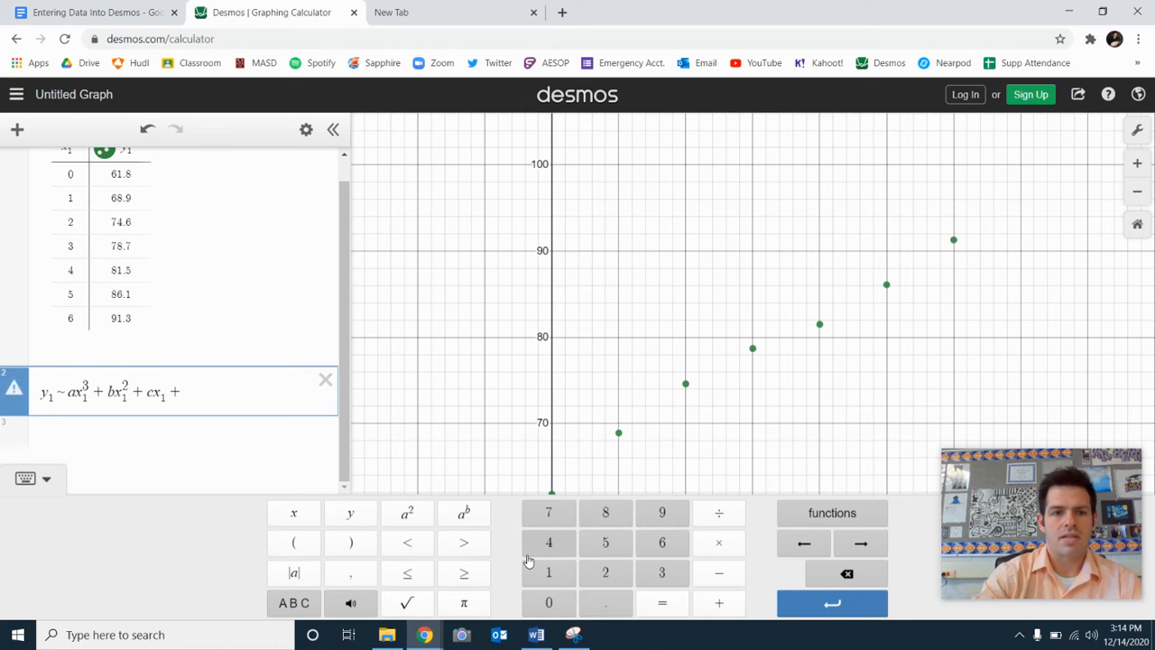
type("d")
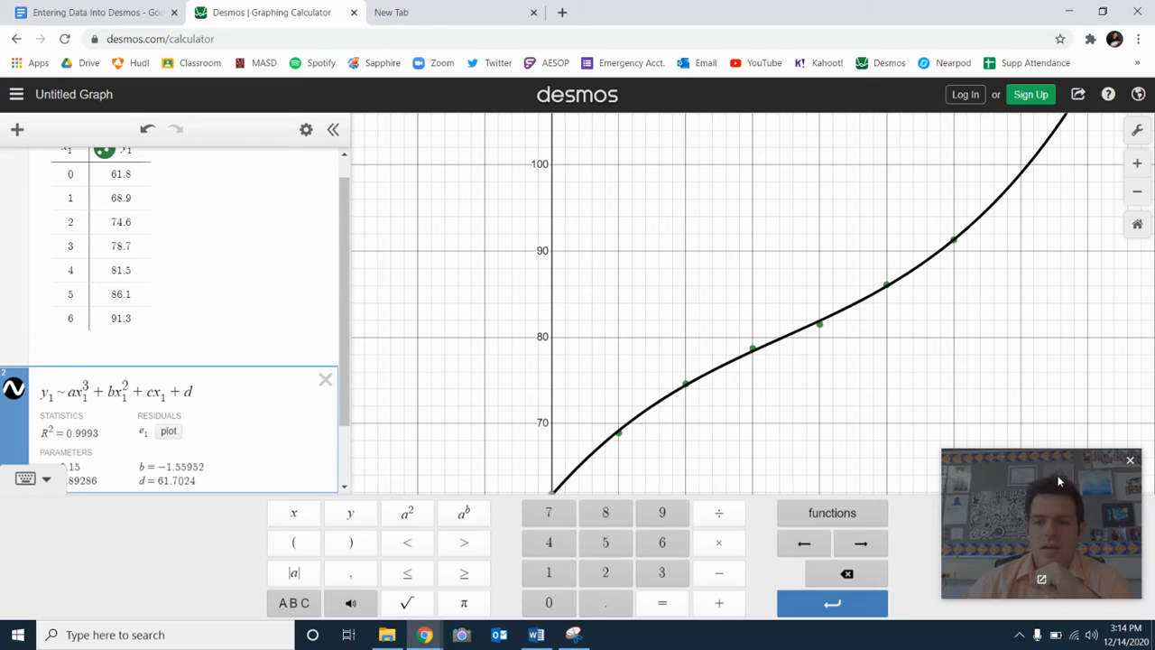
Examine how closely the cubic curve follows the data points and read the R² value in the regression statistics.
left_click_drag(1058, 483, 1070, 359)
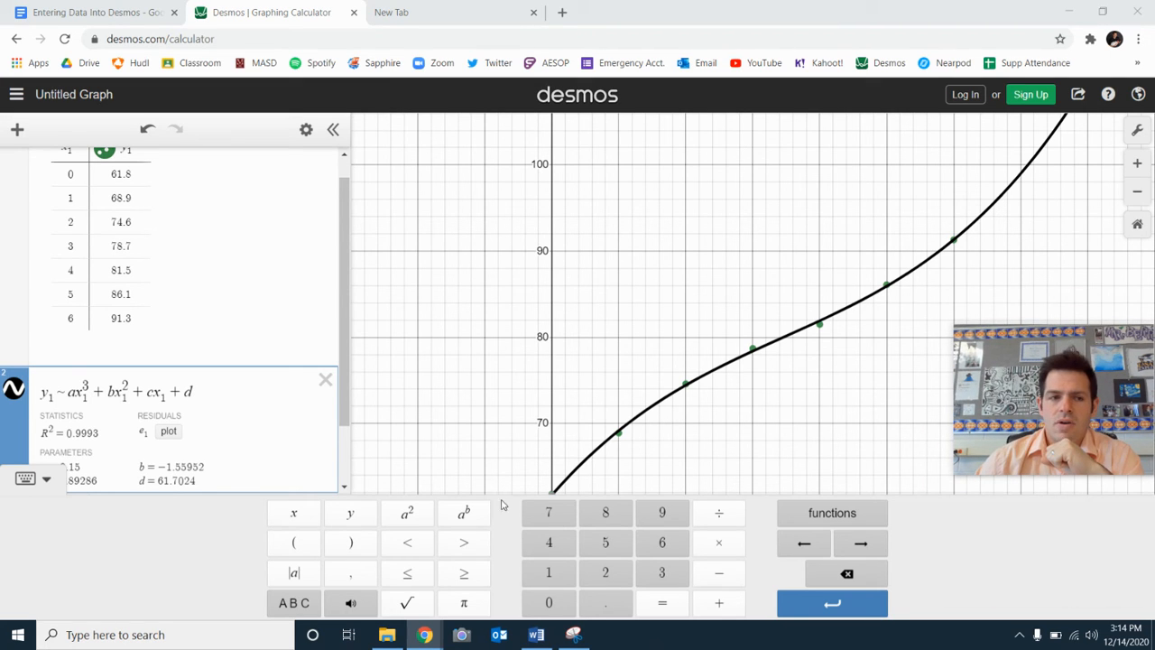
left_click(50, 485)
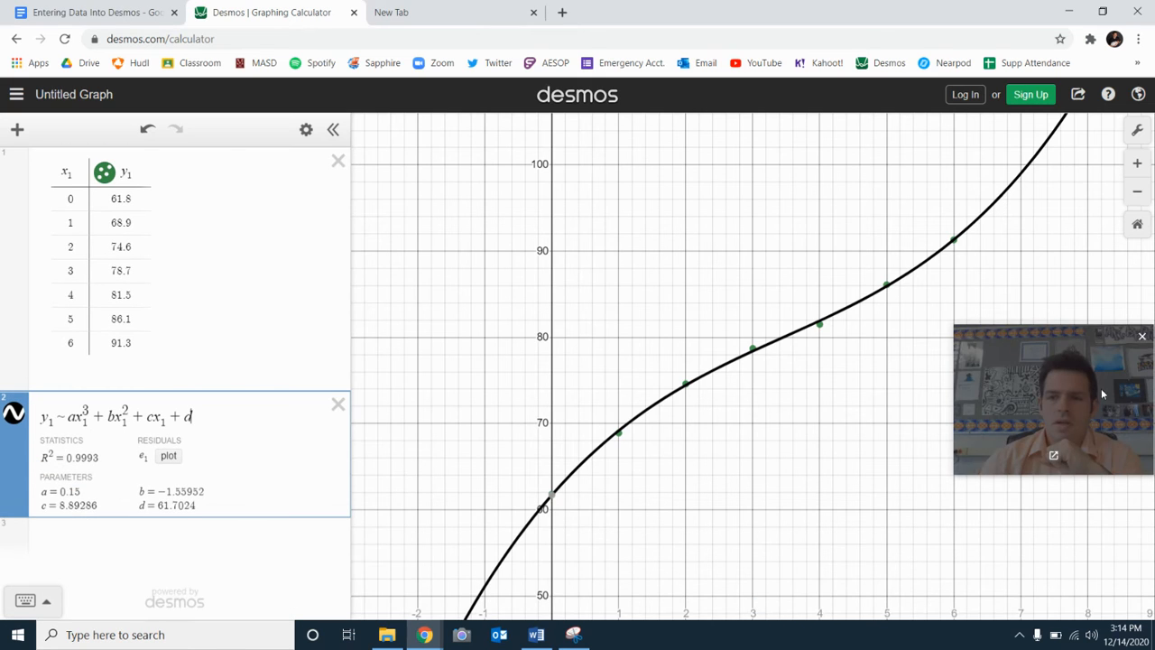
left_click_drag(1101, 391, 1097, 405)
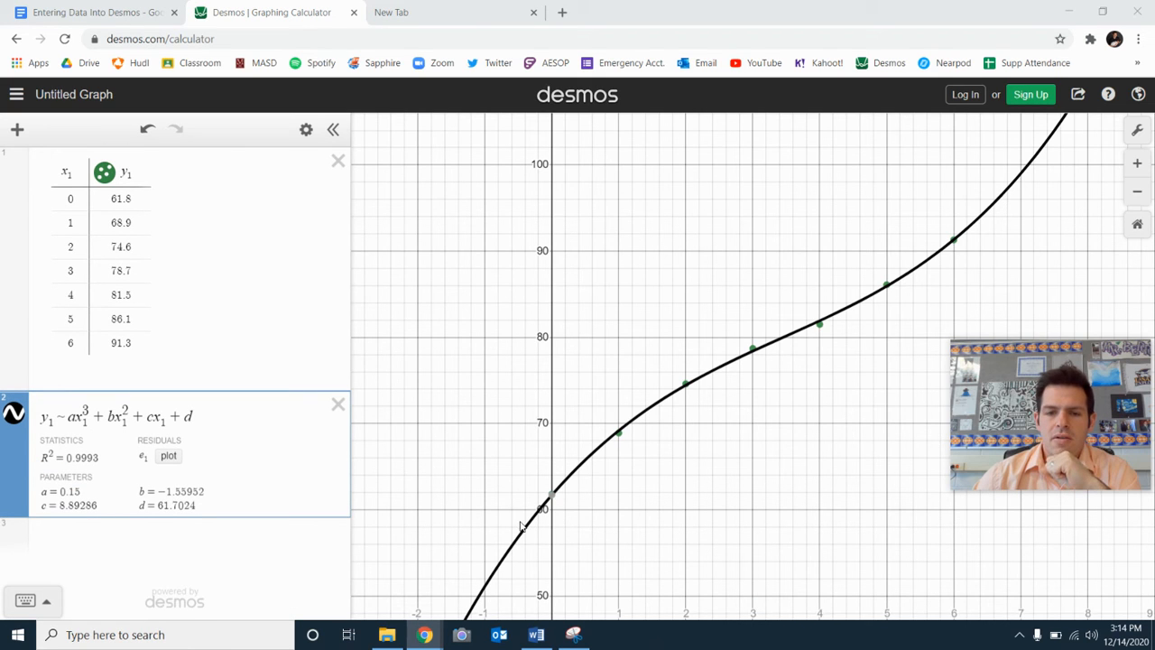
scroll(746, 472, "up", 2)
scroll(746, 473, "down", 5)
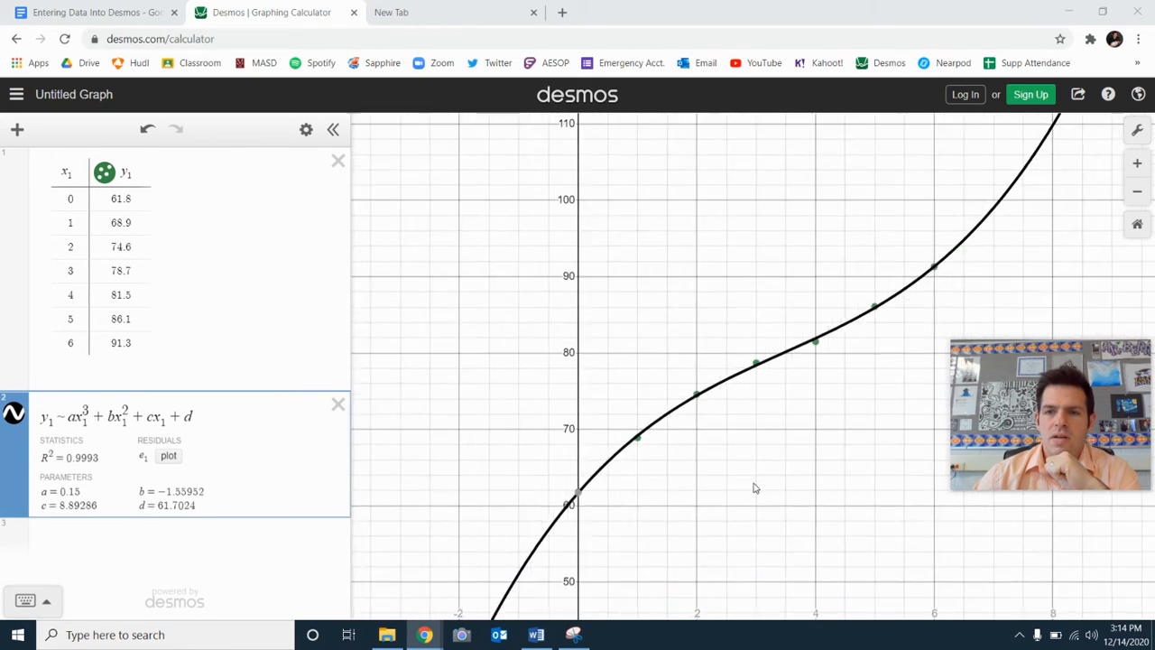
scroll(759, 479, "down", 1)
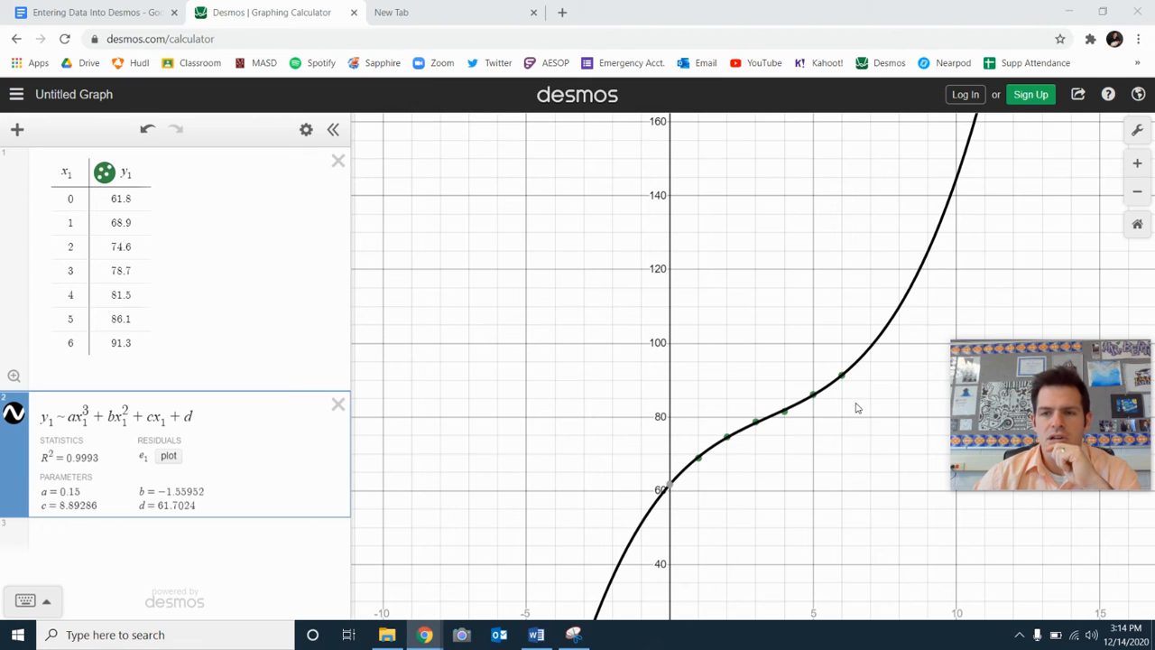
left_click_drag(810, 507, 819, 475)
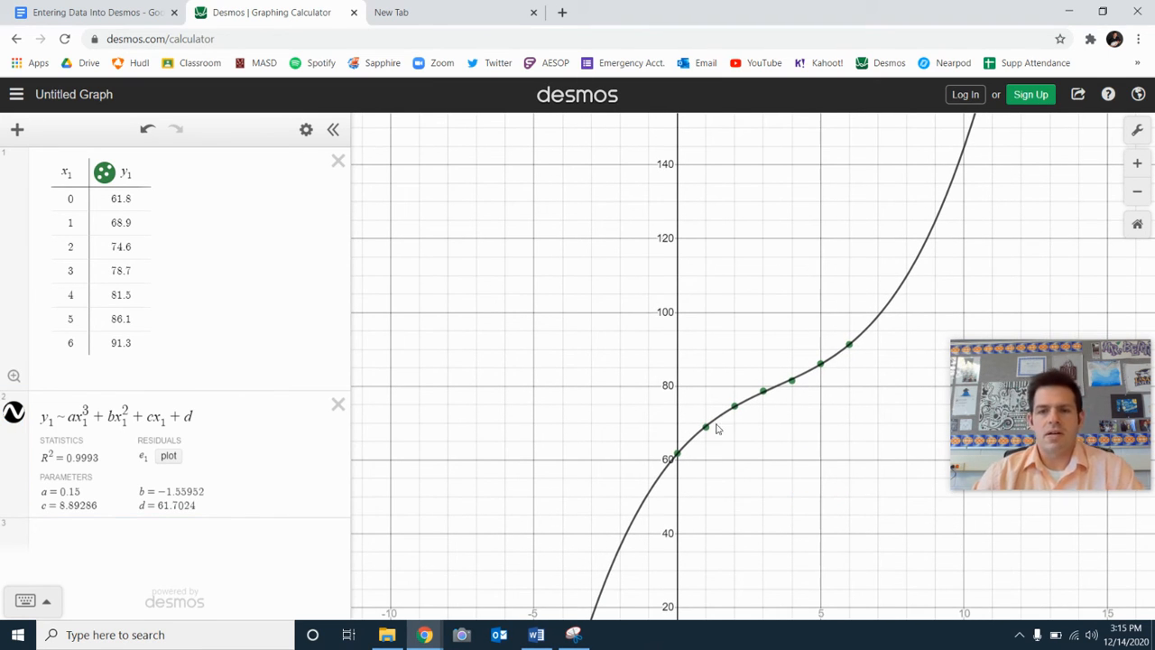
left_click(43, 456)
left_click_drag(48, 457, 109, 460)
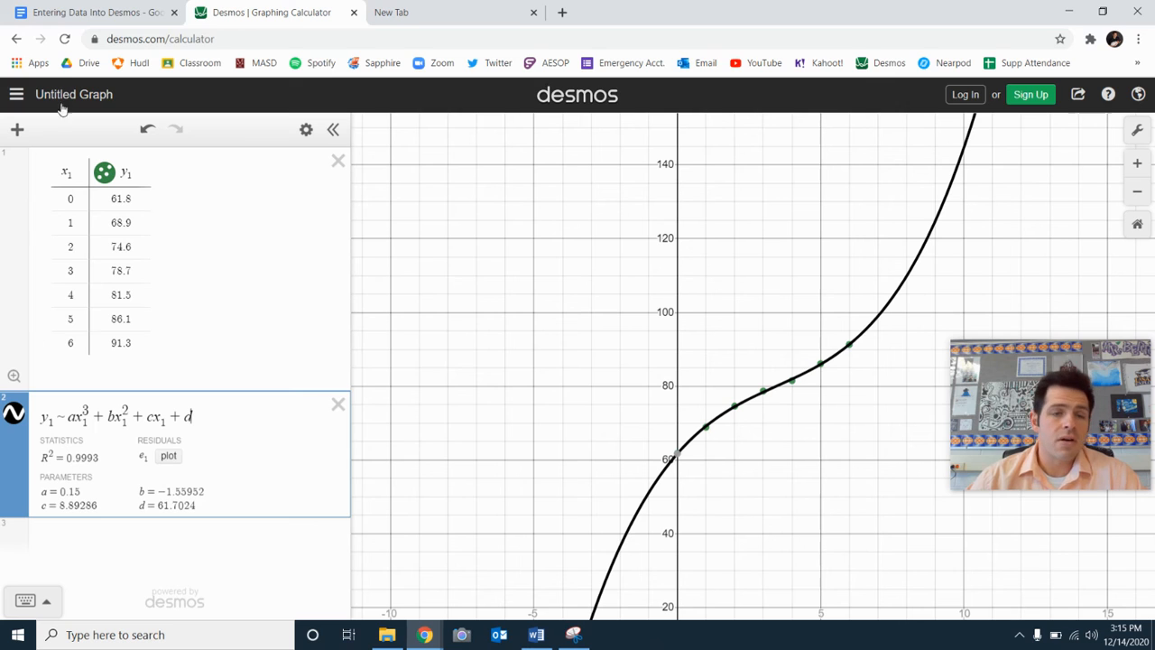
Switch to the Google Docs worksheet and enter "0.9993 … 99.93%" as the answer below question 3 about R².
left_click(87, 16)
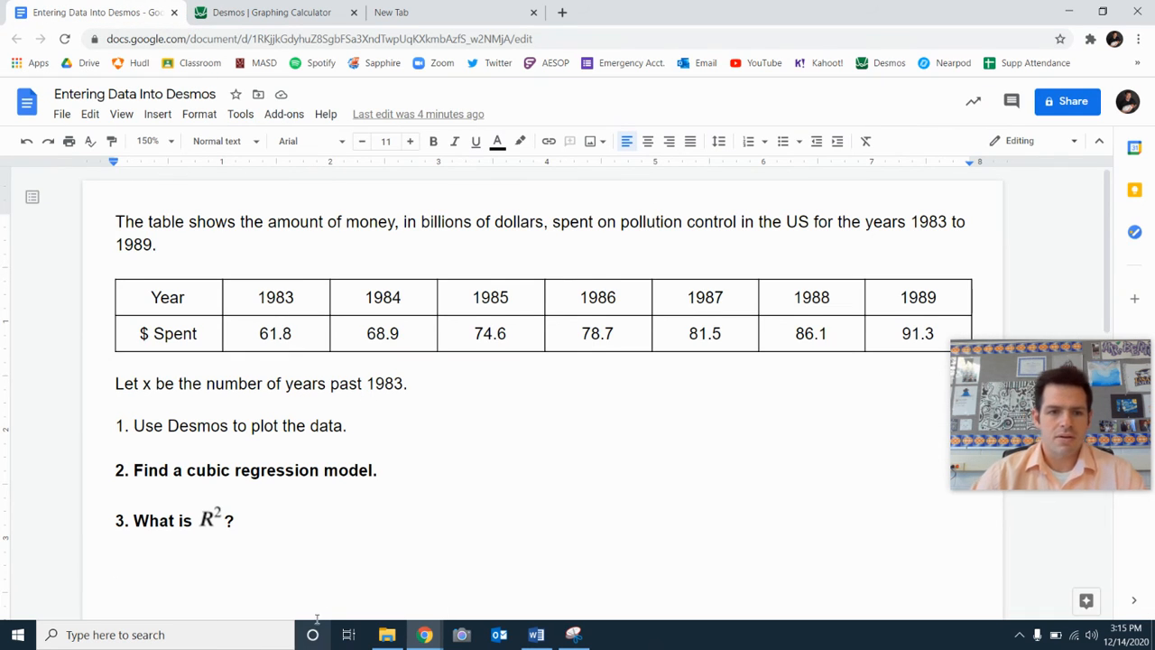
left_click(292, 556)
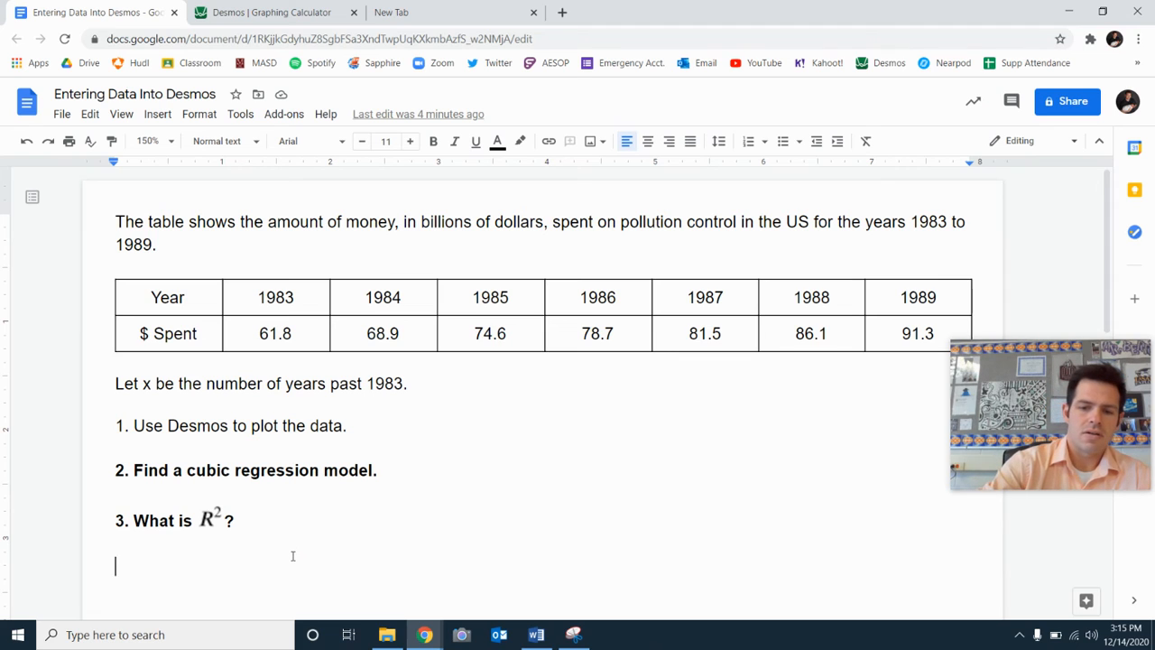
type("0.9993")
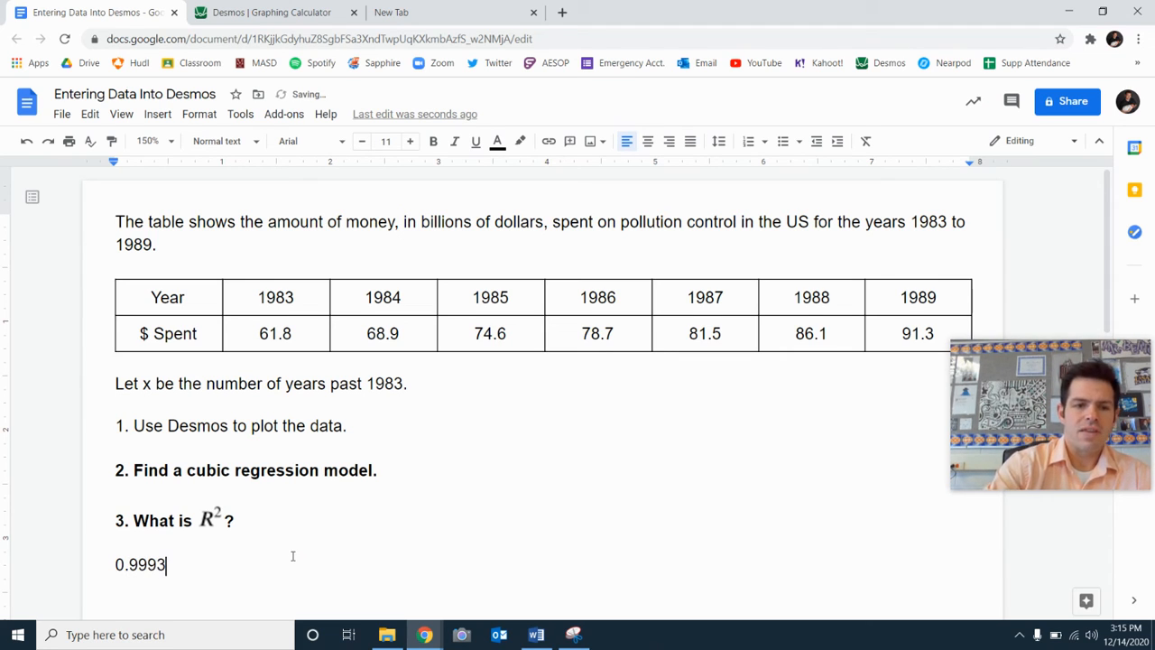
type(" ....")
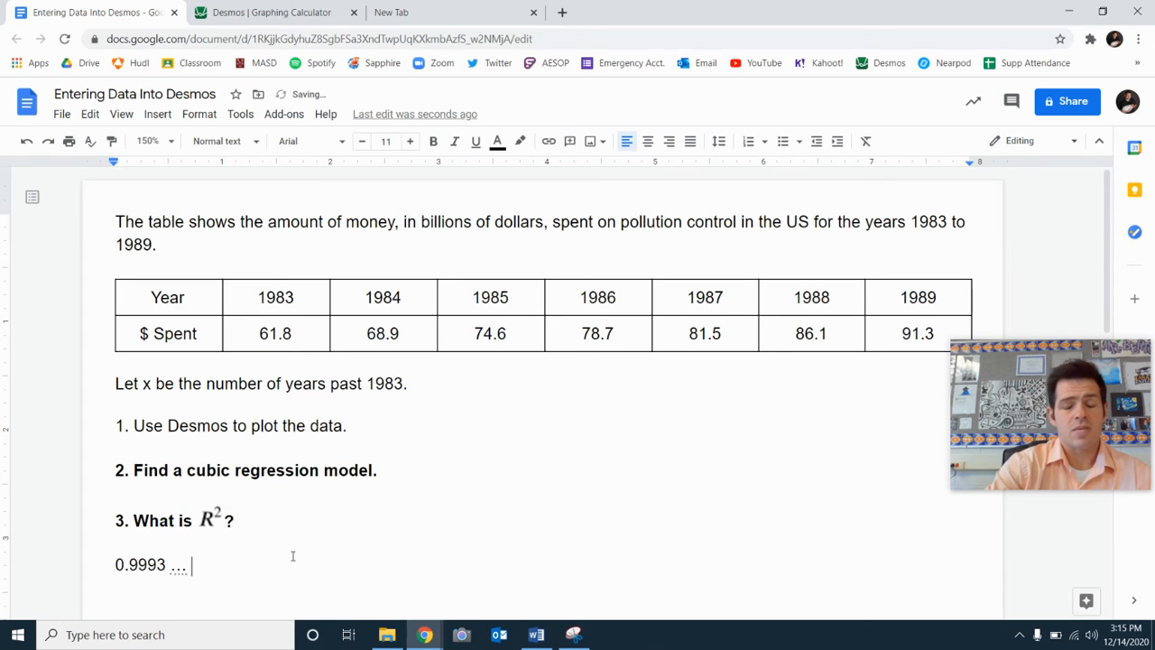
type(" 99")
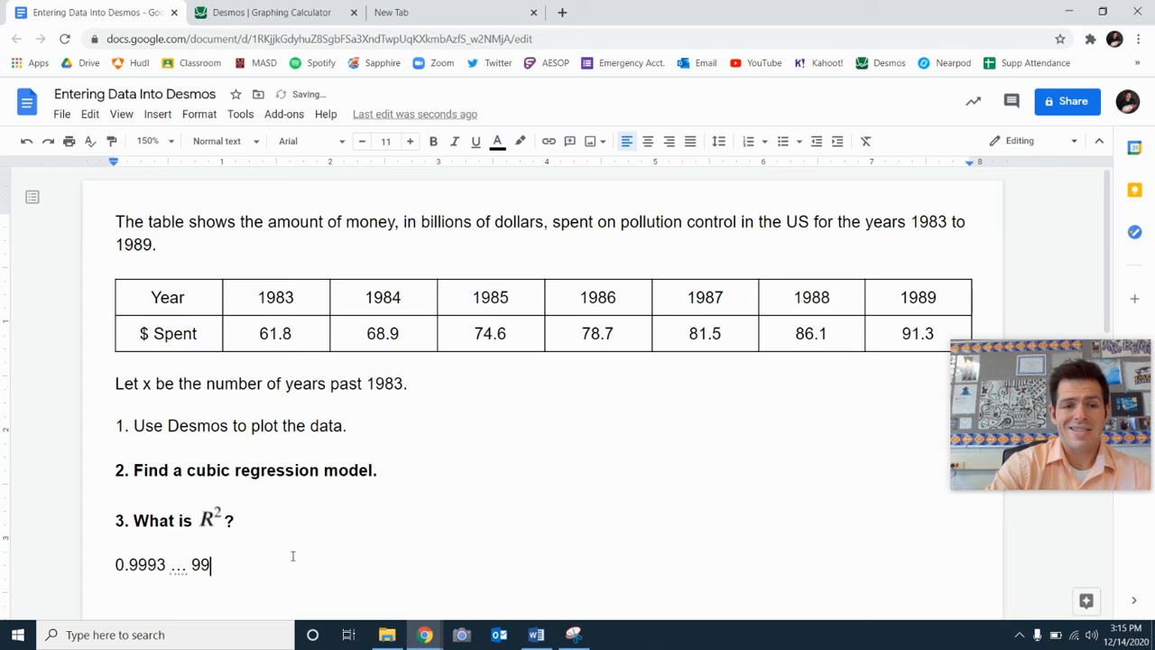
type(".93")
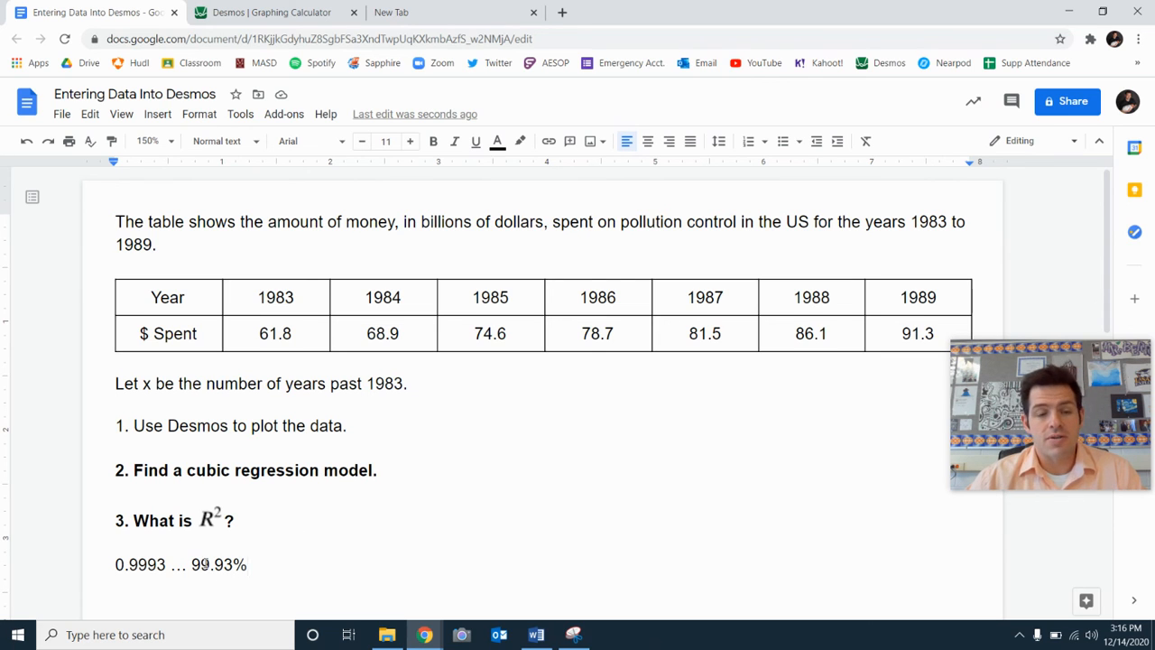
Return to Desmos to review the cubic regression's graph, statistics and parameters.
left_click(250, 10)
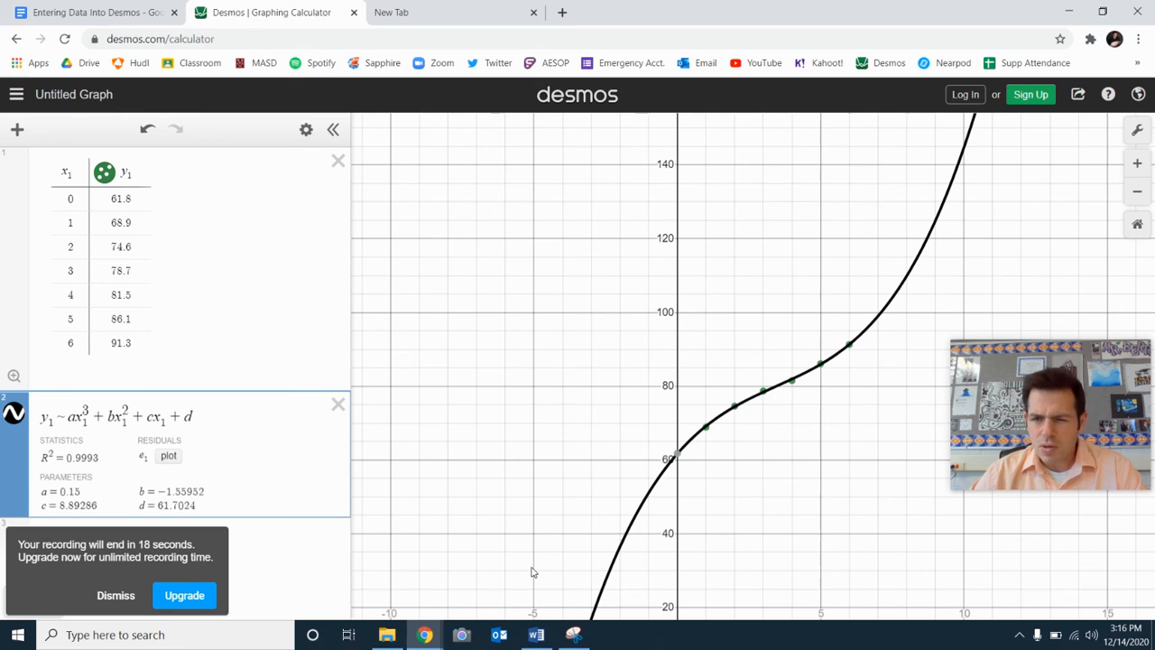
left_click(109, 600)
mouse_move(424, 634)
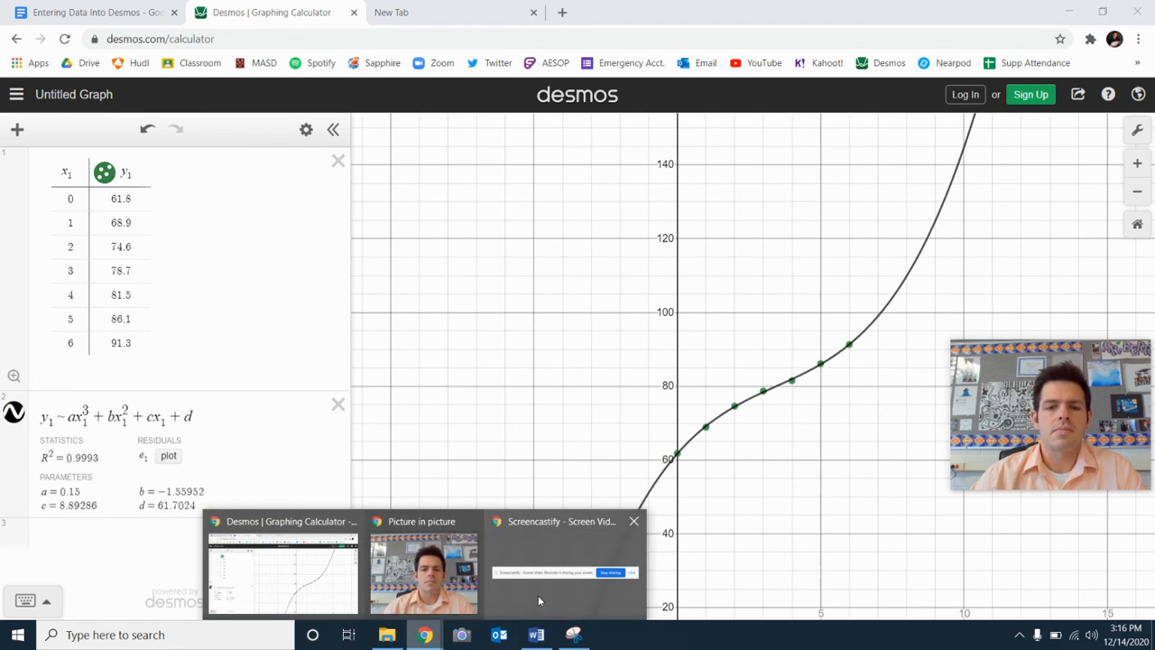